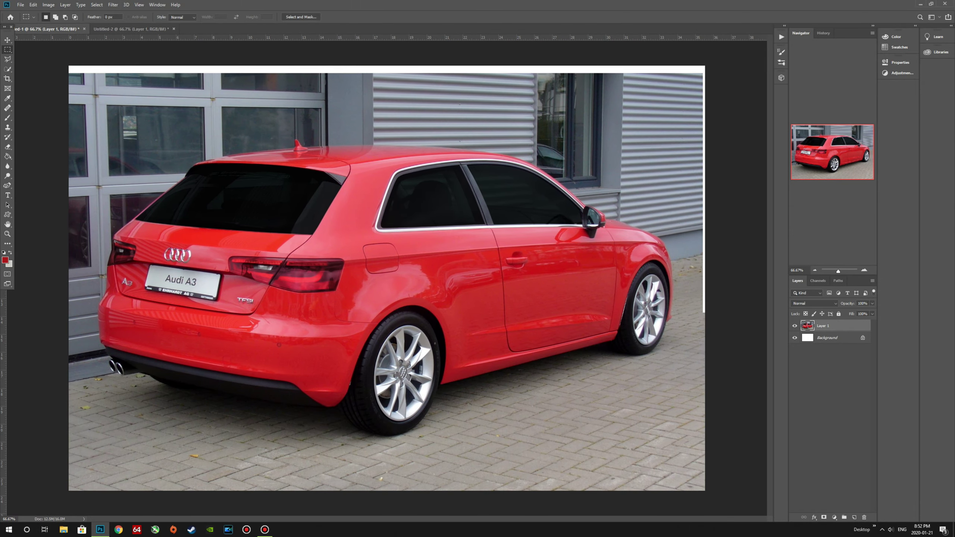
Close the outline around the lower side sill into a selection
{"action": "key", "text": "Return"}
{"action": "key", "text": "b"}
{"action": "key", "text": "d"}
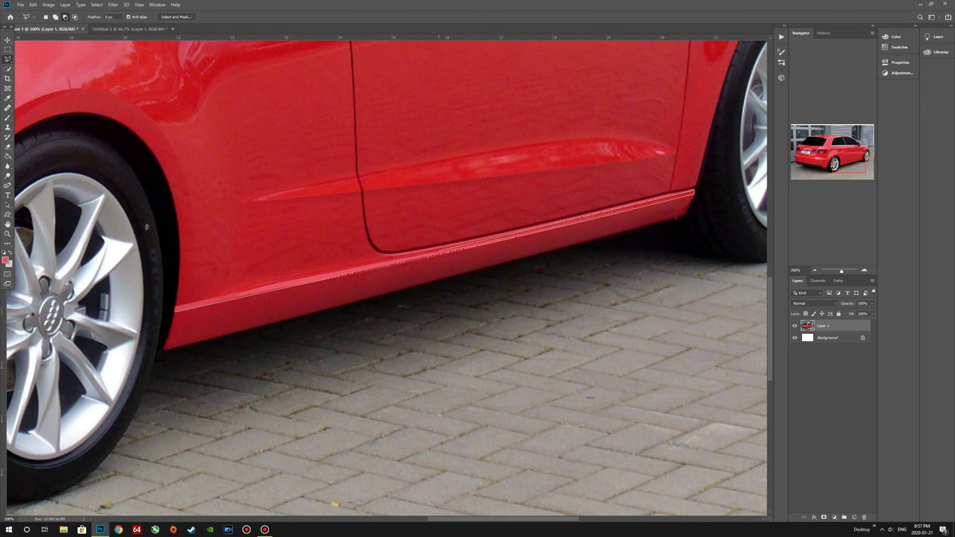
{"action": "left_click", "coordinate": [175, 310]}
{"action": "key", "text": "b"}
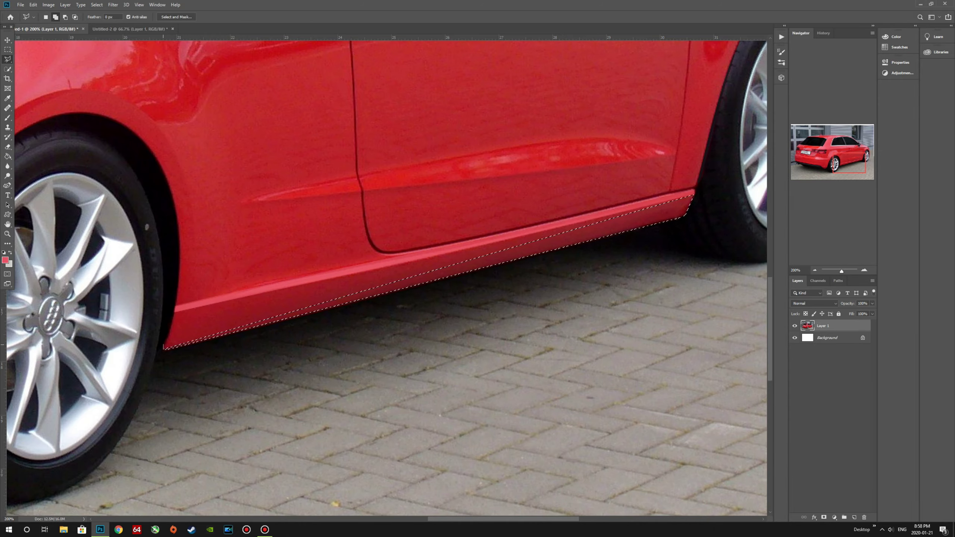
Stretch the selected sill's lower corner downward into a deeper skirt and deselect
{"action": "key", "text": "ctrl+t"}
{"action": "left_click_drag", "start_coordinate": [695, 348], "coordinate": [706, 434]}
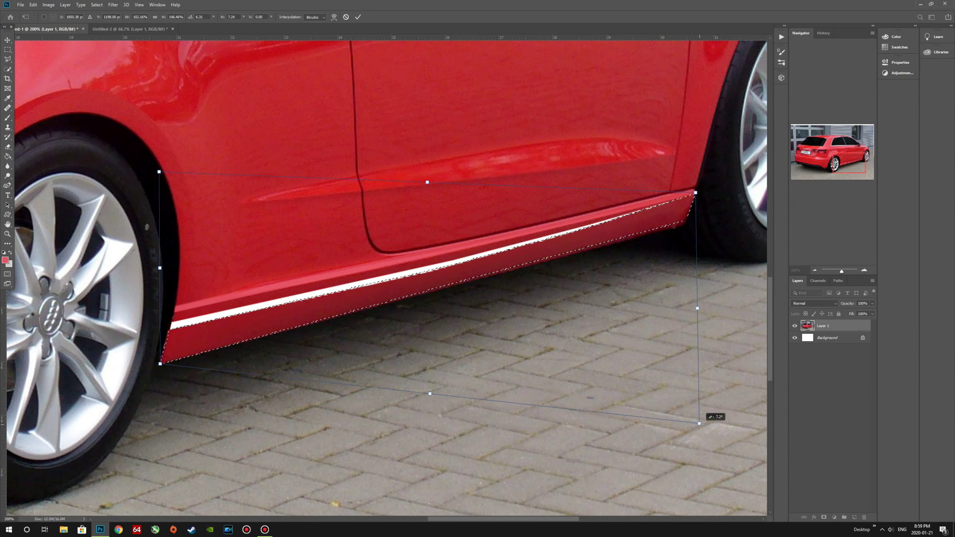
{"action": "key", "text": "Return"}
{"action": "key", "text": "ctrl+d"}
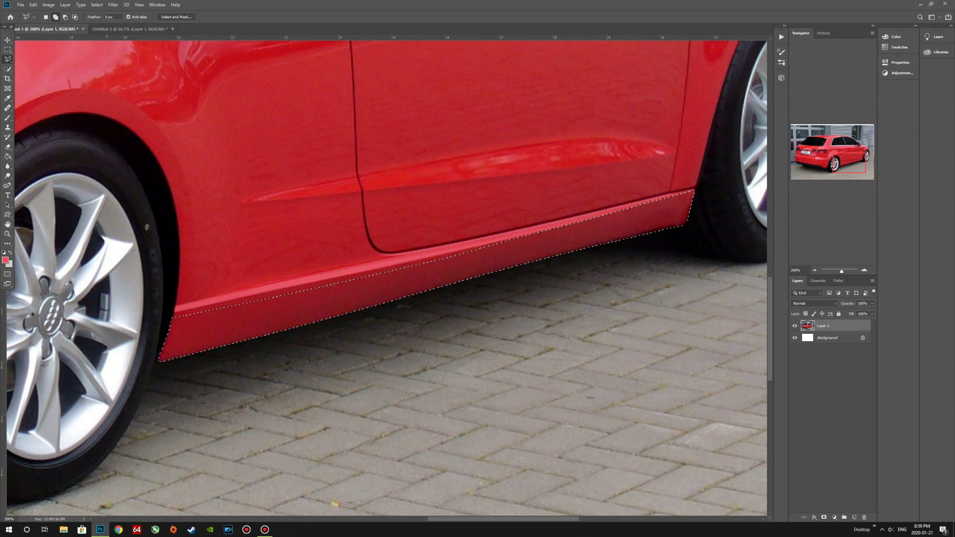
{"action": "scroll", "coordinate": [387, 278], "scroll_direction": "right", "scroll_amount": 2}
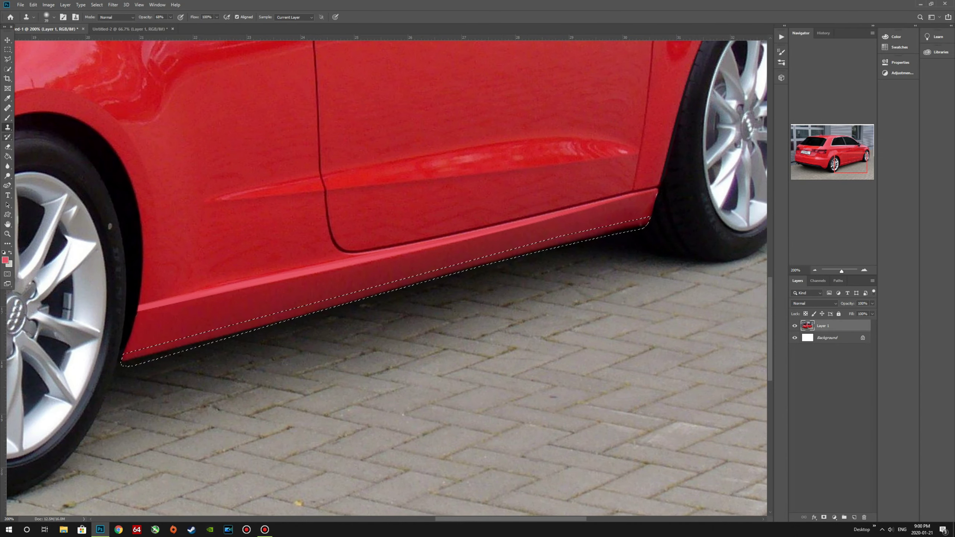
{"action": "key", "text": "ctrl+d"}
Zoom in and start a new Polygonal Lasso outline along the sill near the rear wheel
{"action": "key", "text": "ctrl+plus"}
{"action": "key", "text": "l"}
{"action": "left_click", "coordinate": [478, 262]}
{"action": "left_click", "coordinate": [458, 309]}
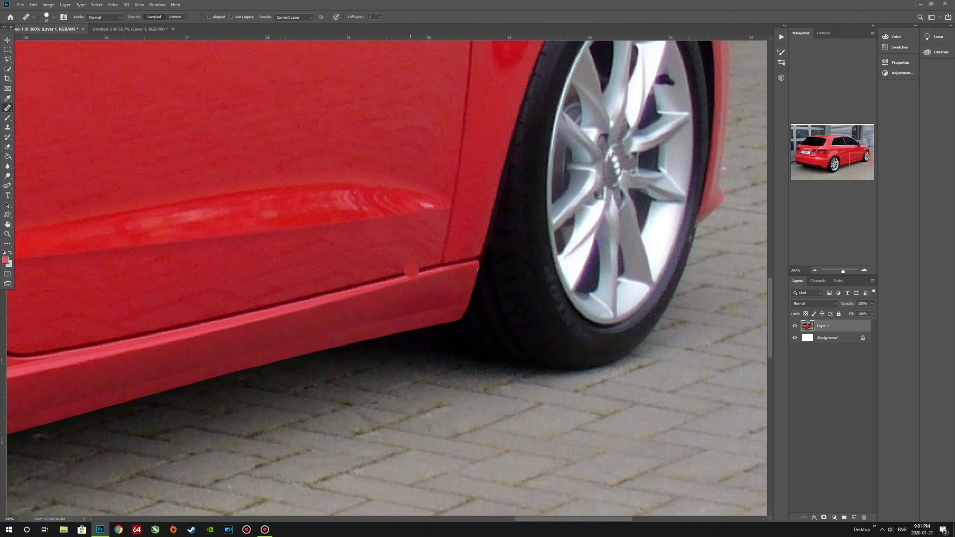
{"action": "scroll", "coordinate": [411, 270], "scroll_direction": "down", "scroll_amount": 3}
{"action": "scroll", "coordinate": [376, 282], "scroll_direction": "up", "scroll_amount": 3}
{"action": "key", "text": "l"}
{"action": "left_click", "coordinate": [126, 321]}
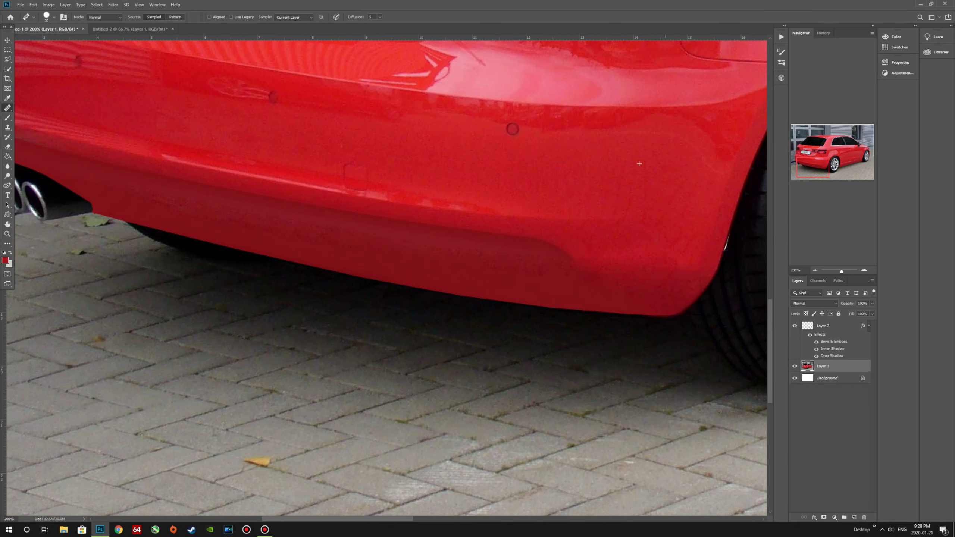
Pick a brush preset and select the diffuser area under the rear bumper
{"action": "scroll", "coordinate": [601, 315], "scroll_direction": "left", "scroll_amount": 10}
{"action": "left_click", "coordinate": [54, 17]}
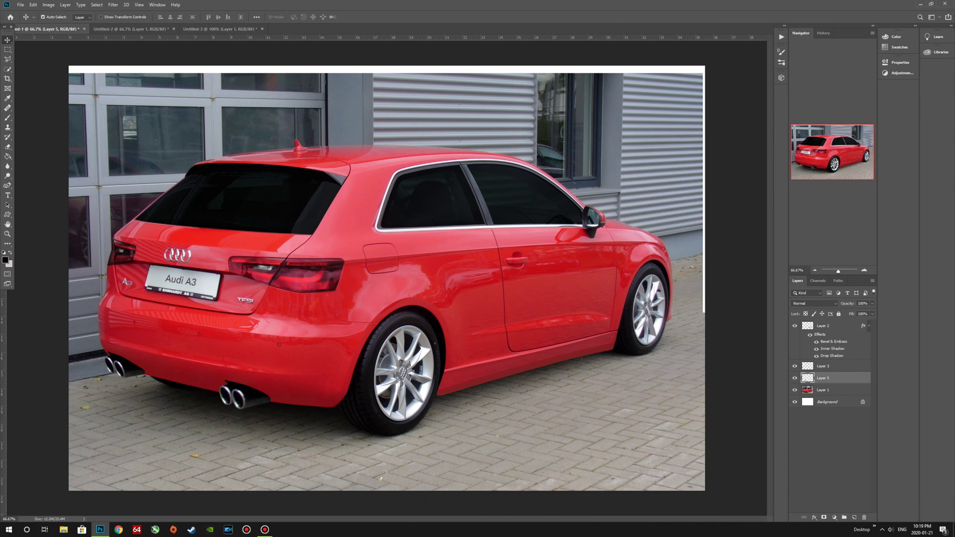
{"action": "key", "text": "Return"}
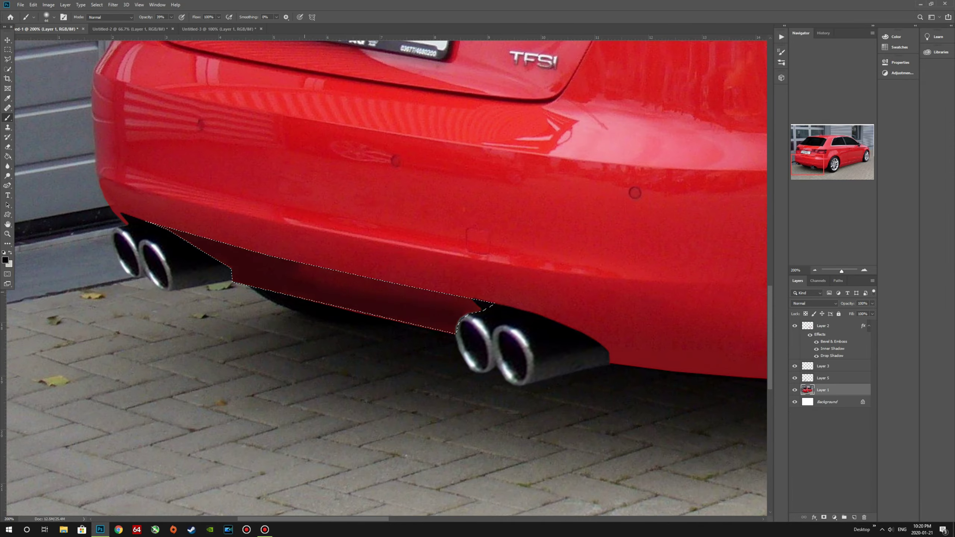
{"action": "scroll", "coordinate": [313, 357], "scroll_direction": "up", "scroll_amount": 1}
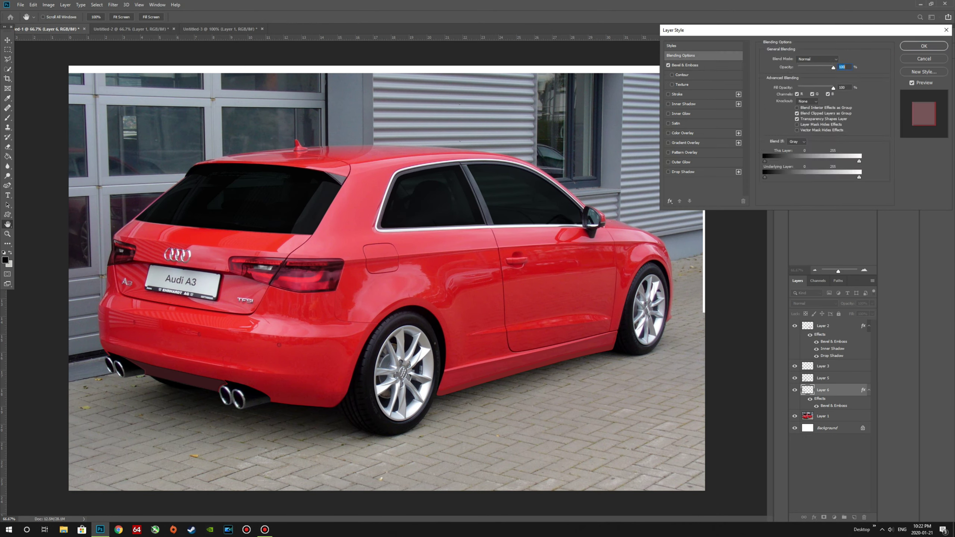
Change the diffuser's Bevel & Emboss shading colour and add an Inner Glow effect
{"action": "left_click", "coordinate": [684, 64]}
{"action": "left_click", "coordinate": [843, 157]}
{"action": "key", "text": "Return"}
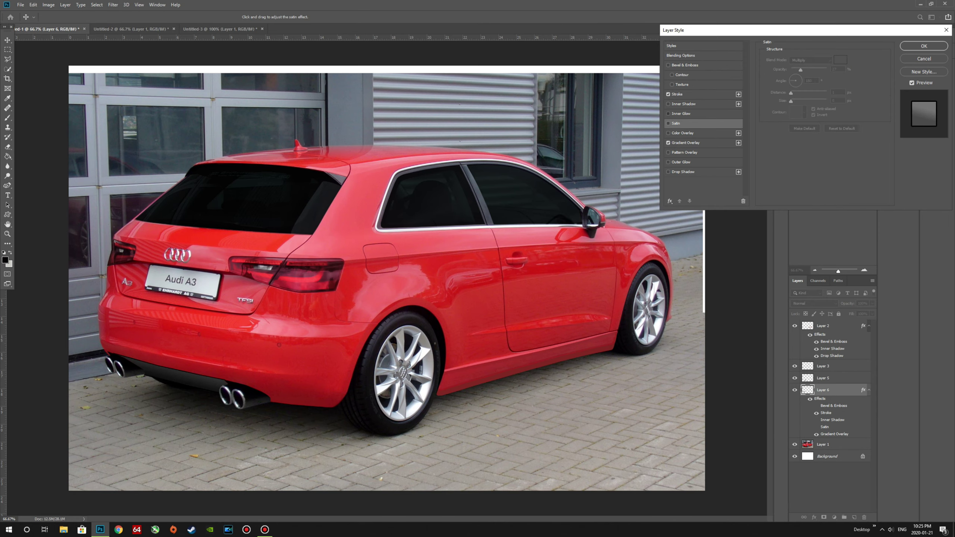
{"action": "left_click", "coordinate": [668, 114]}
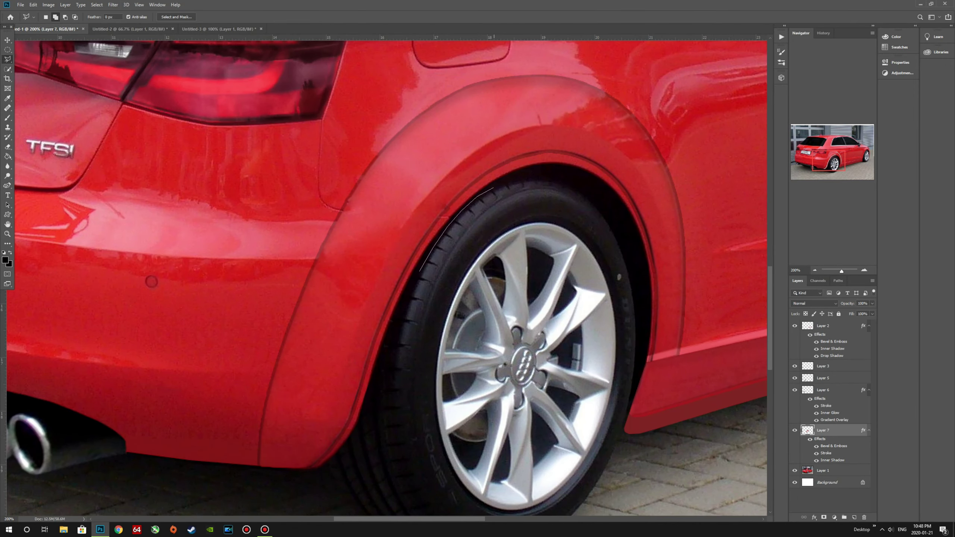
Pan the view to bring the lower tyre edge into sight
{"action": "left_click_drag", "start_coordinate": [635, 301], "coordinate": [619, 379]}
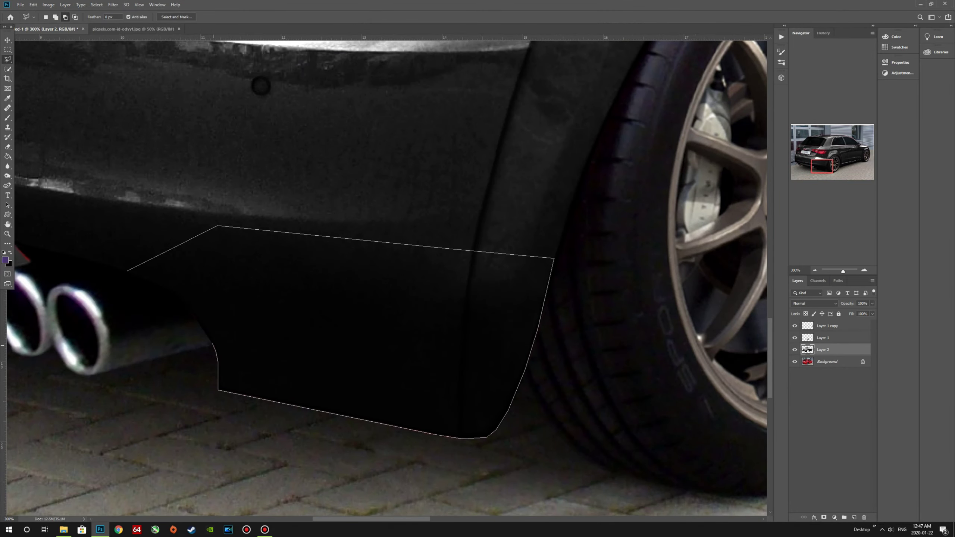
Finish outlining the lower rear bumper corner into a selection
{"action": "left_click", "coordinate": [173, 290]}
{"action": "left_click", "coordinate": [212, 344]}
{"action": "key", "text": "b"}
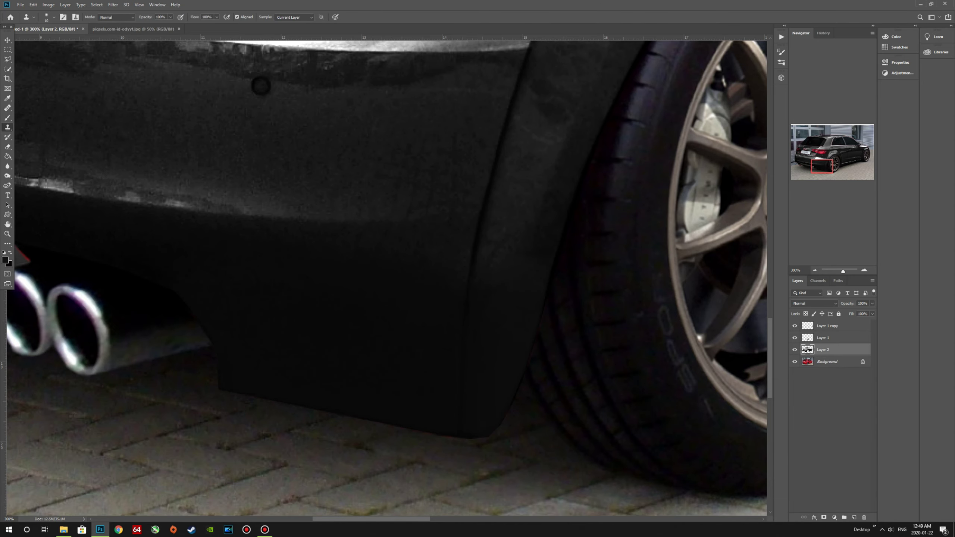
Deselect and freehand-lasso down the rear wheel arch flare edge
{"action": "key", "text": "ctrl+d"}
{"action": "key", "text": "l"}
{"action": "left_click_drag", "start_coordinate": [481, 235], "coordinate": [465, 437]}
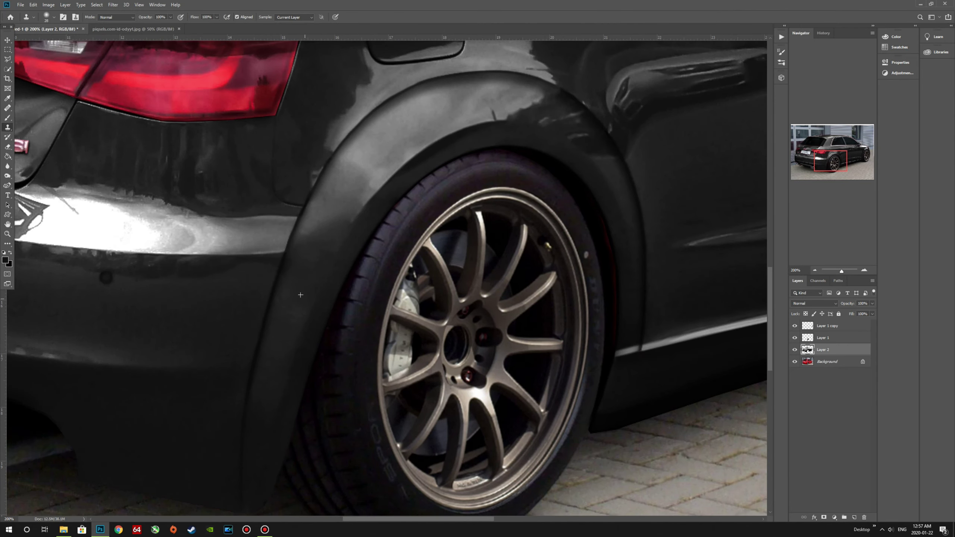
Switch to the Brush for low-opacity highlights over the rear wheel arch
{"action": "key", "text": "b"}
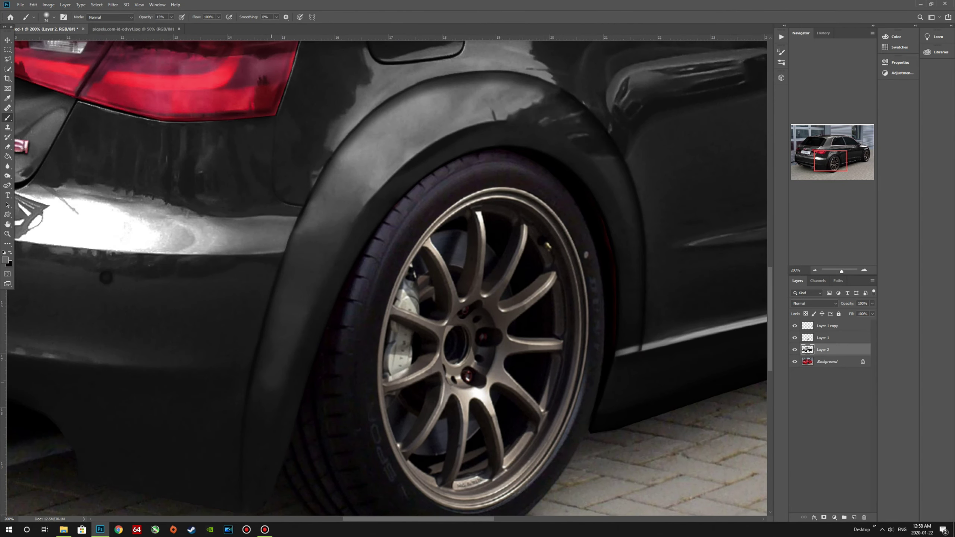